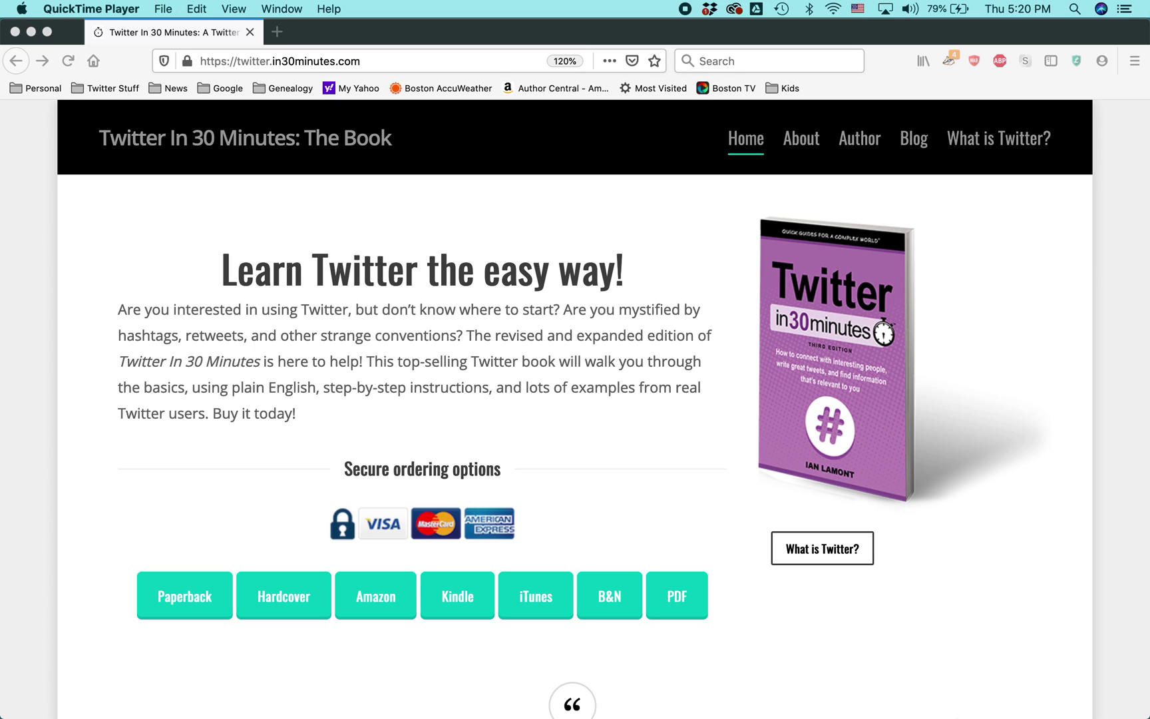
Switch from Firefox to the Chrome window running TweetDeck with the Cmd+Tab switcher.
key(super+Tab)
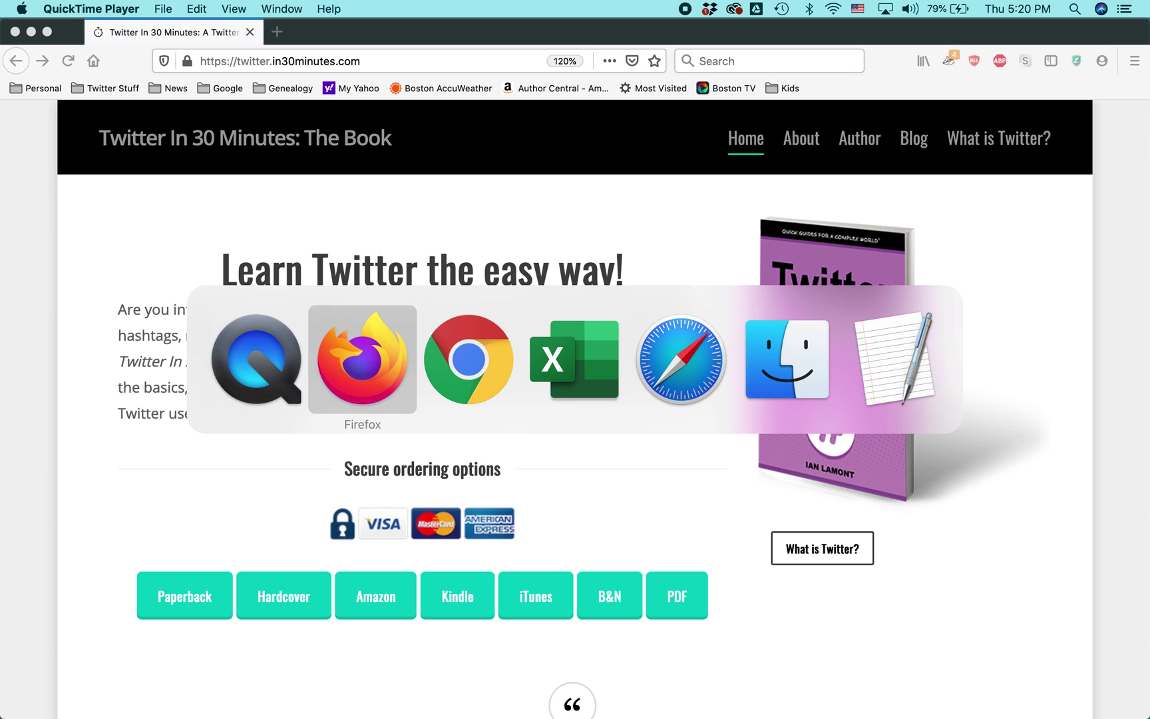
key(Tab)
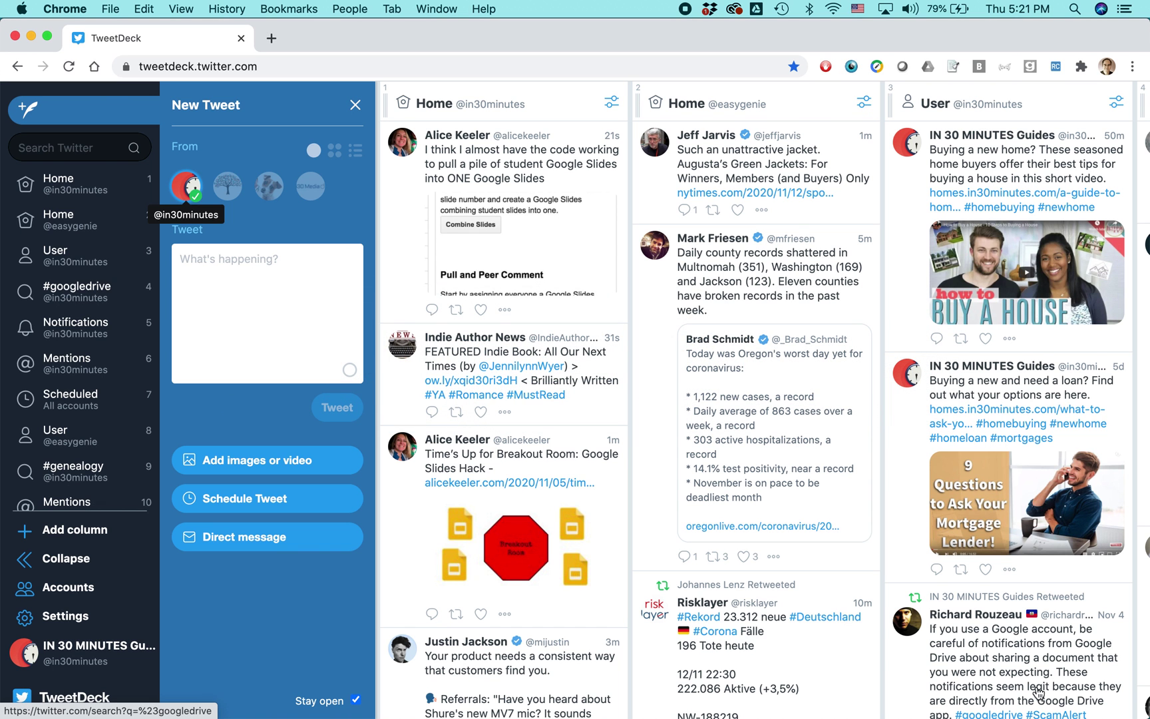
scroll(747, 404, right, 5)
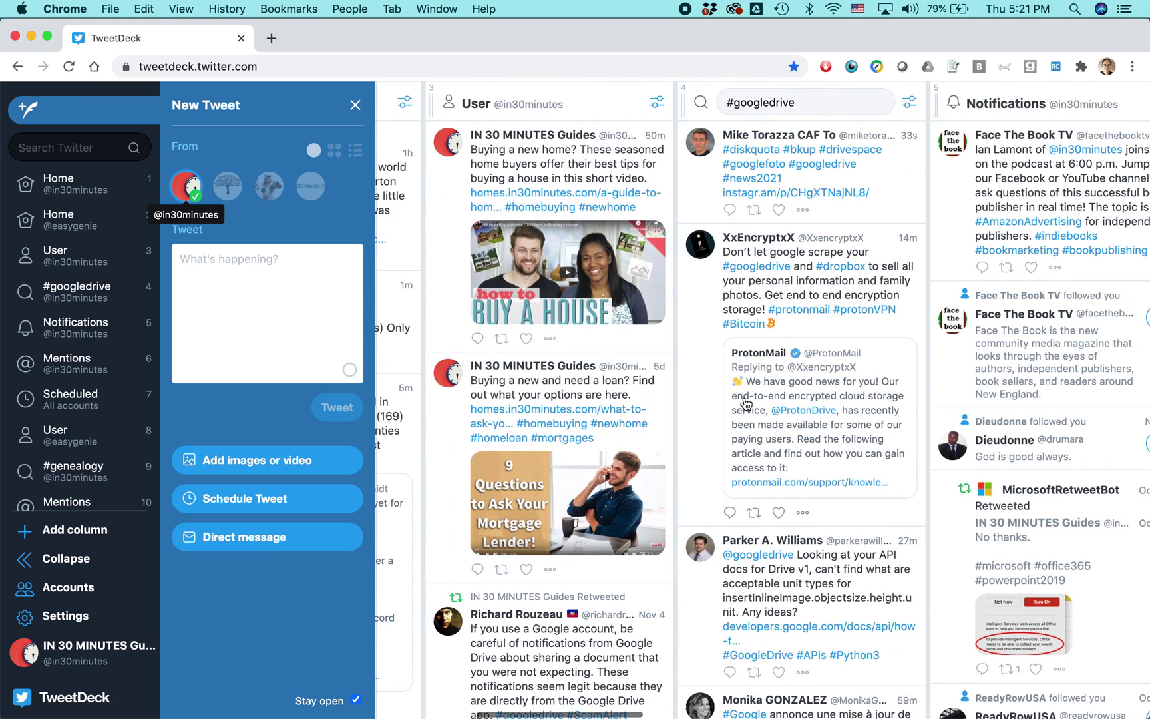
scroll(747, 403, left, 10)
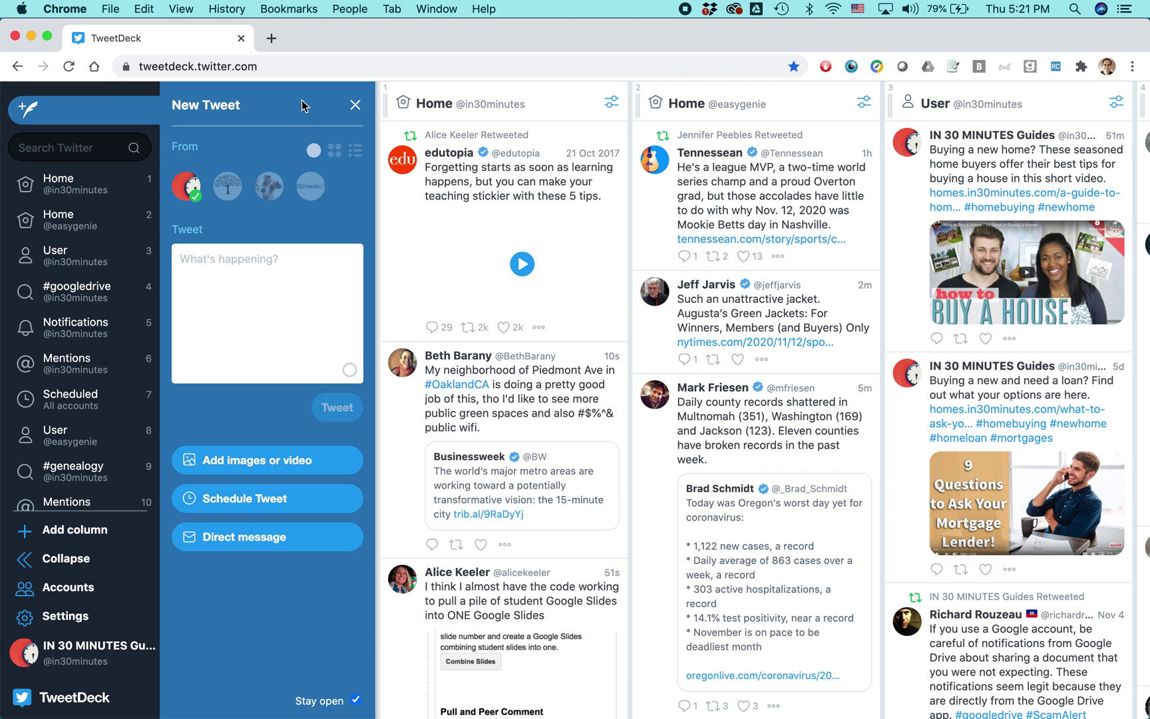
scroll(549, 229, right, 5)
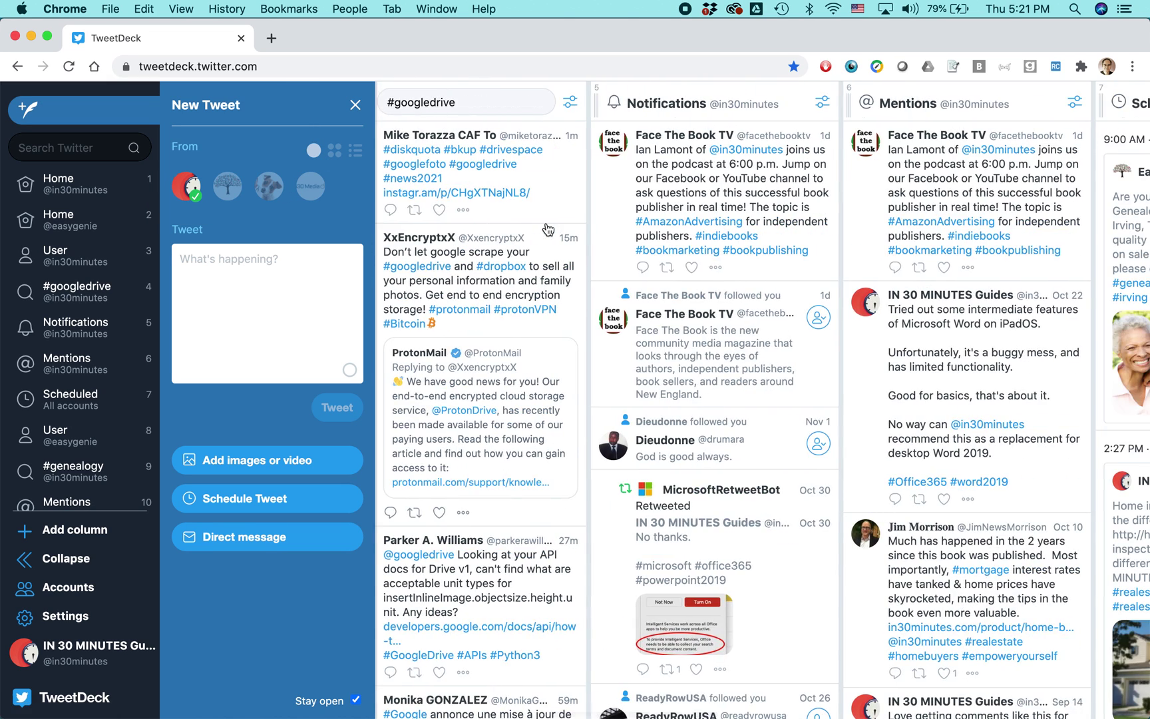
scroll(548, 229, right, 5)
scroll(548, 230, left, 1)
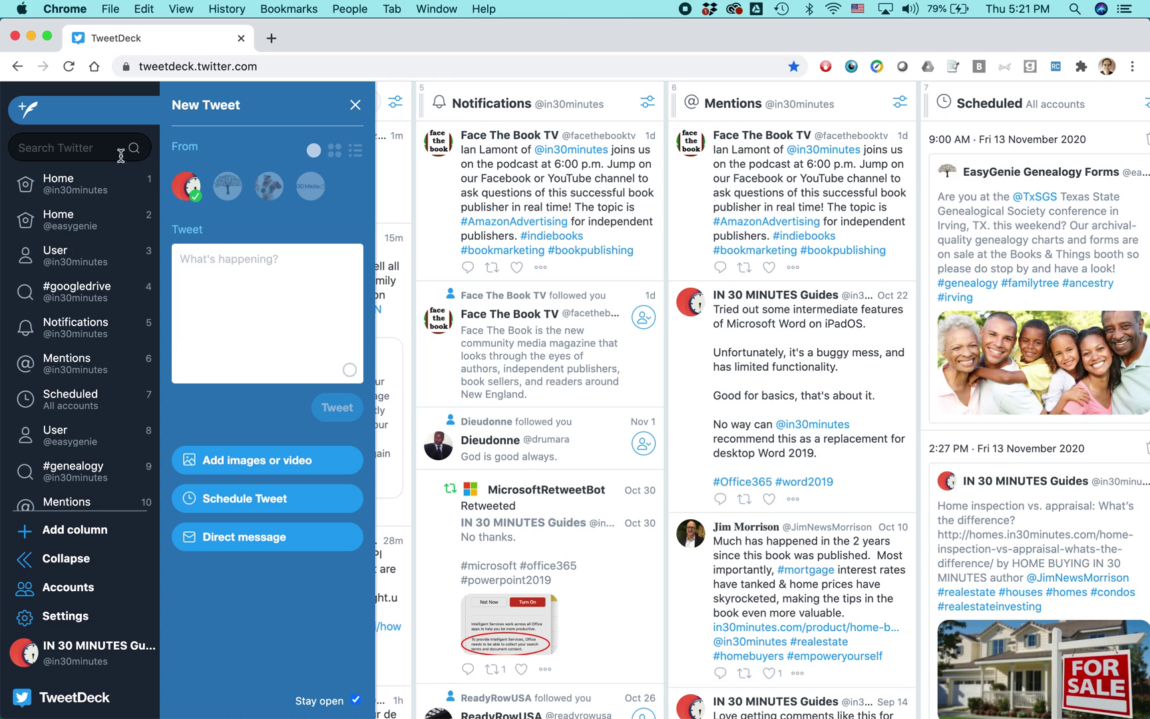
Open Face The Book TV's podcast tweet from Notifications and start a reply to it.
click(75, 148)
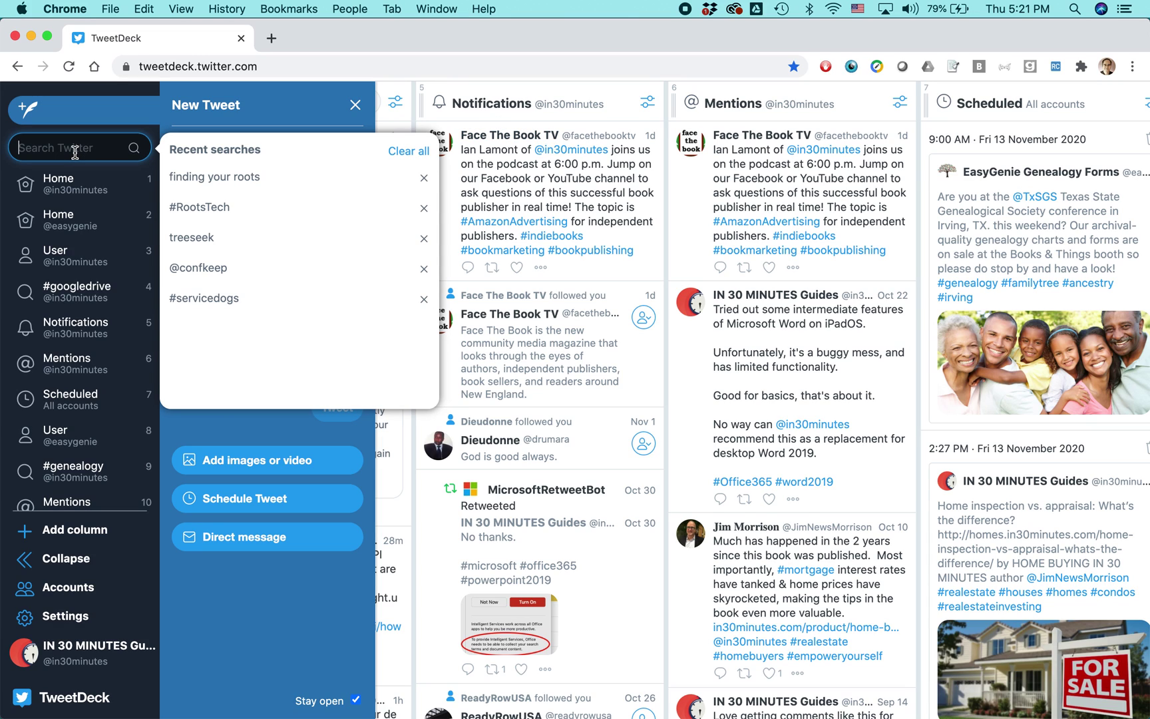
click(583, 193)
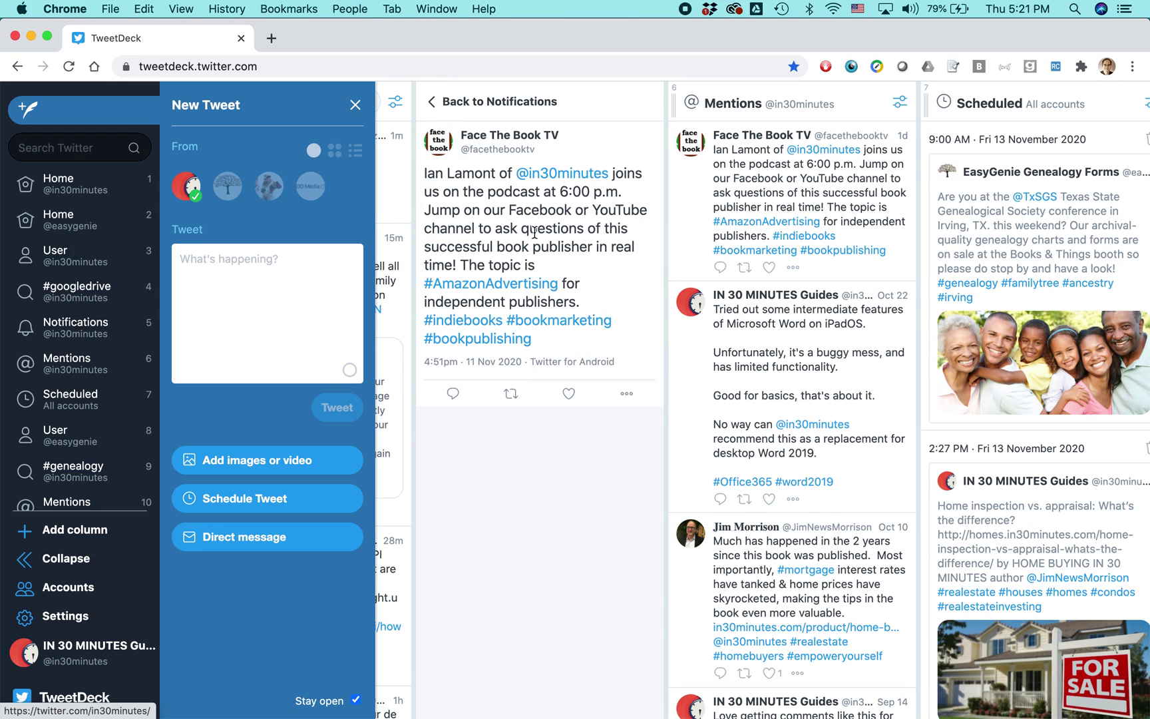
click(455, 396)
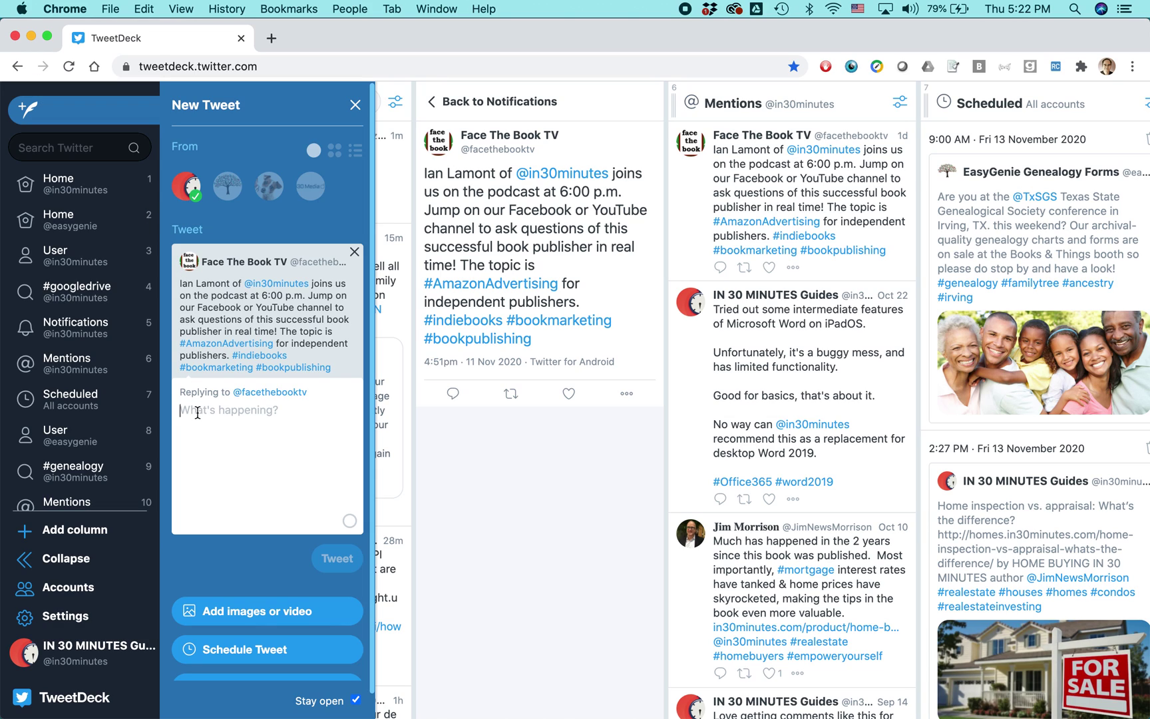
text(Thanks so mu)
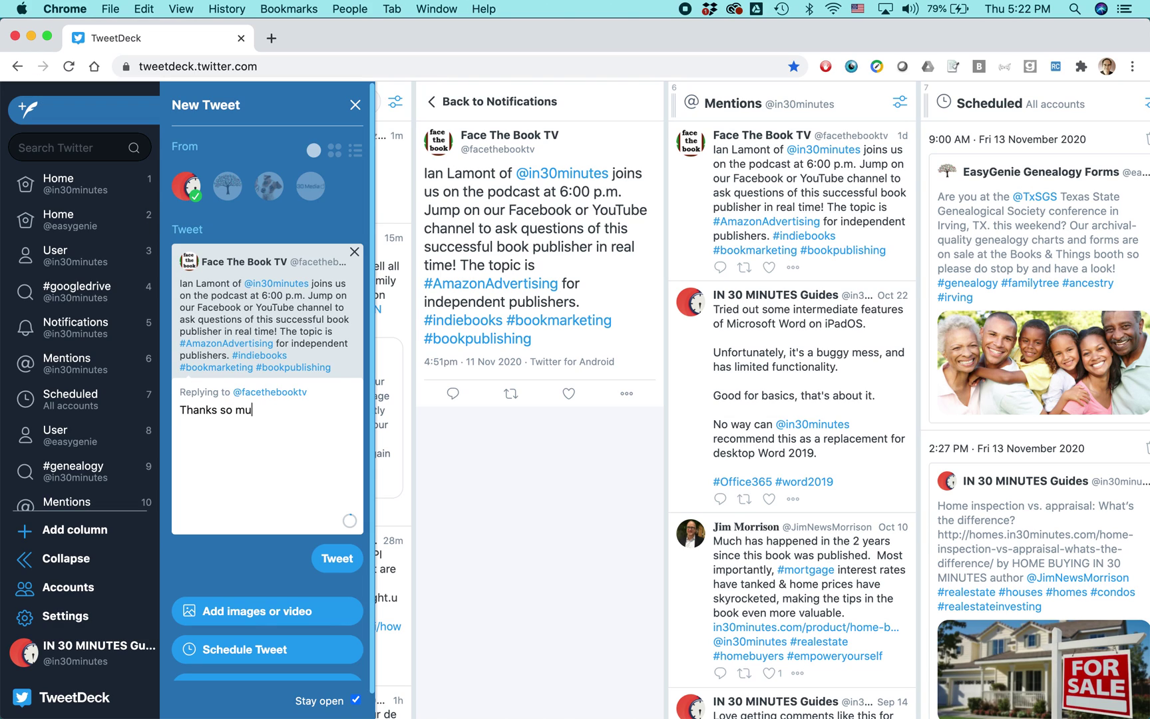
text(ch for having me! #)
Put the #facethebooktv hashtag on a new line after 'Thanks so much for having me!'.
key(Return)
text(#facethe)
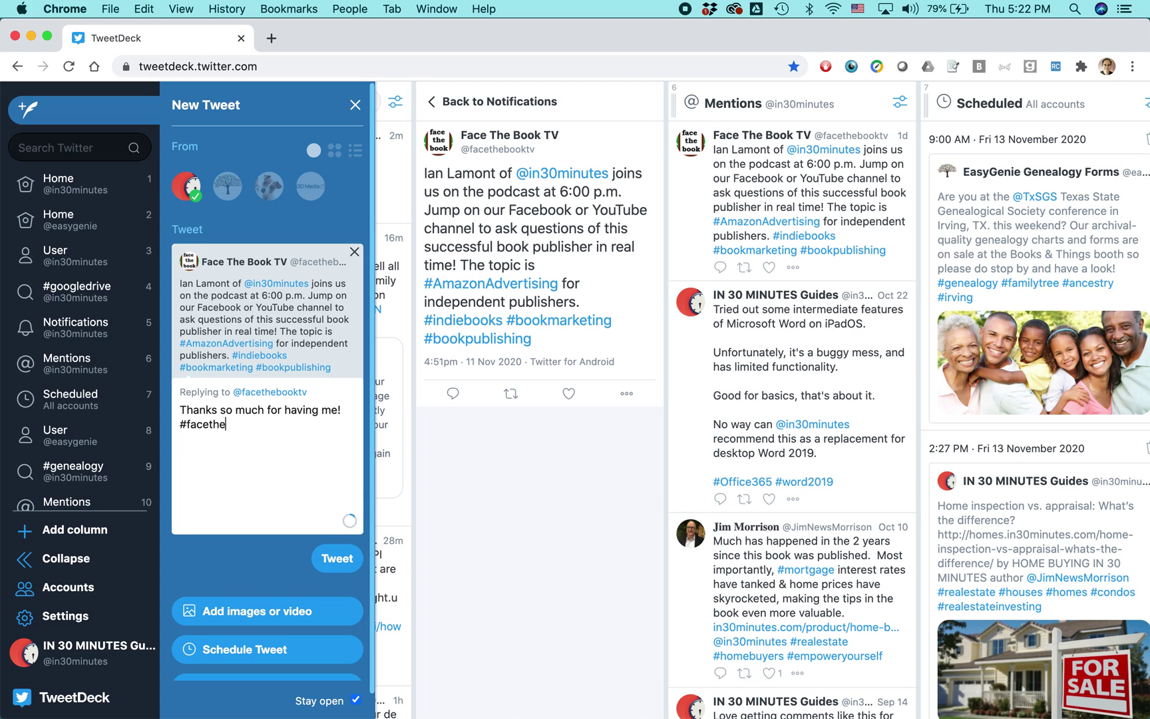
text(booktv)
scroll(287, 423, down, 1)
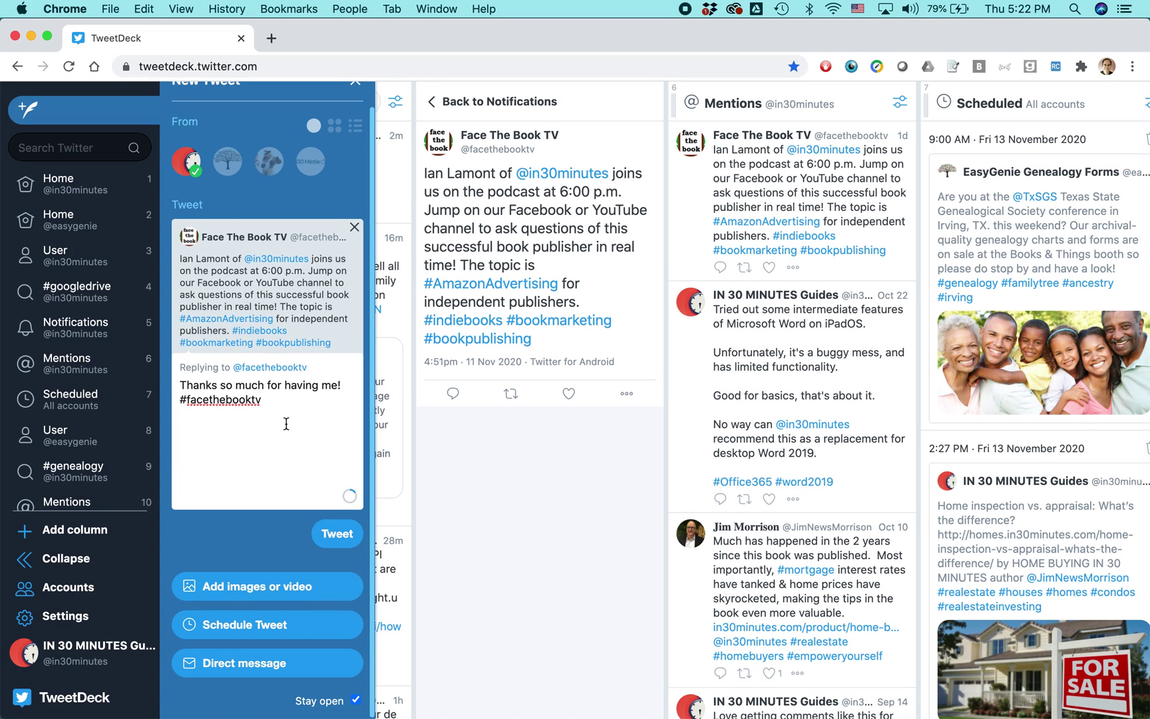
Schedule the reply for Friday 13 November 2020 at 7:00 AM, switching PM to AM.
click(276, 629)
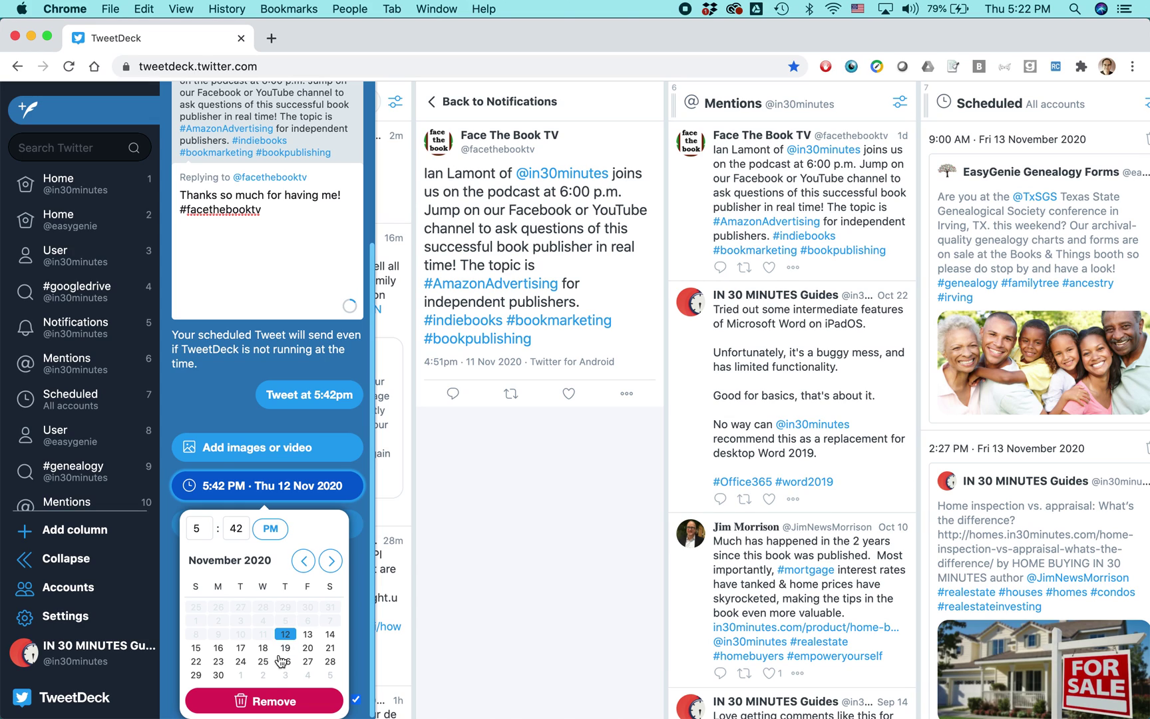
click(307, 635)
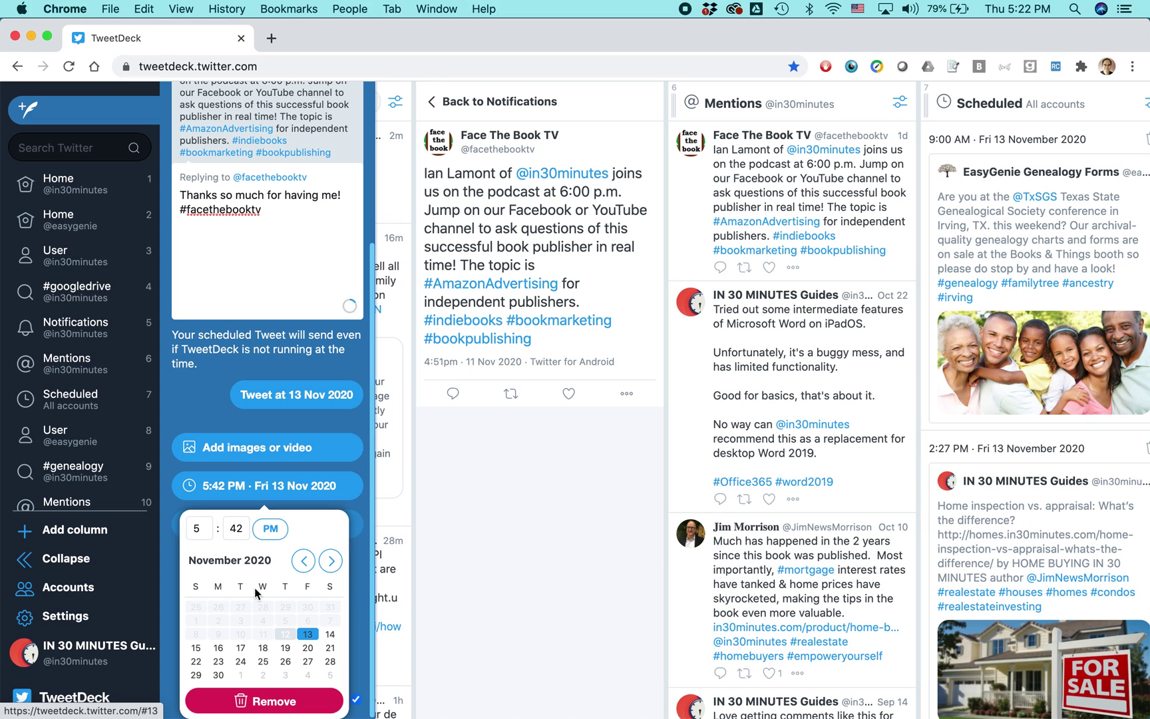
click(193, 527)
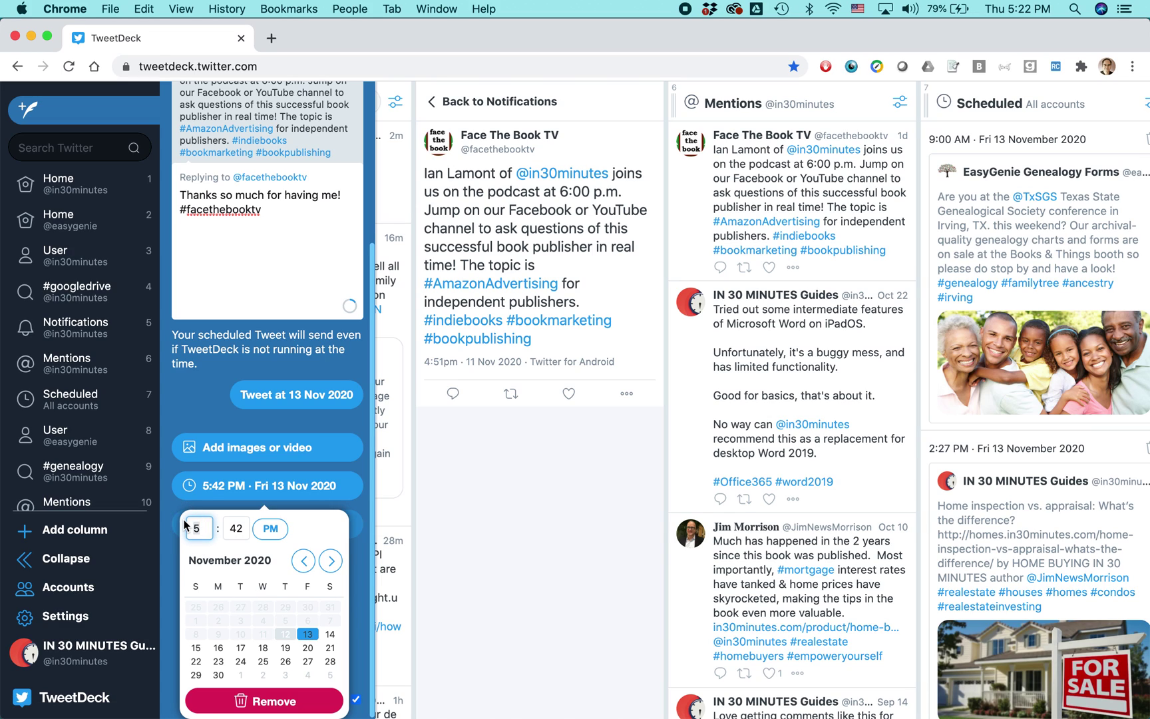
text(7)
click(236, 530)
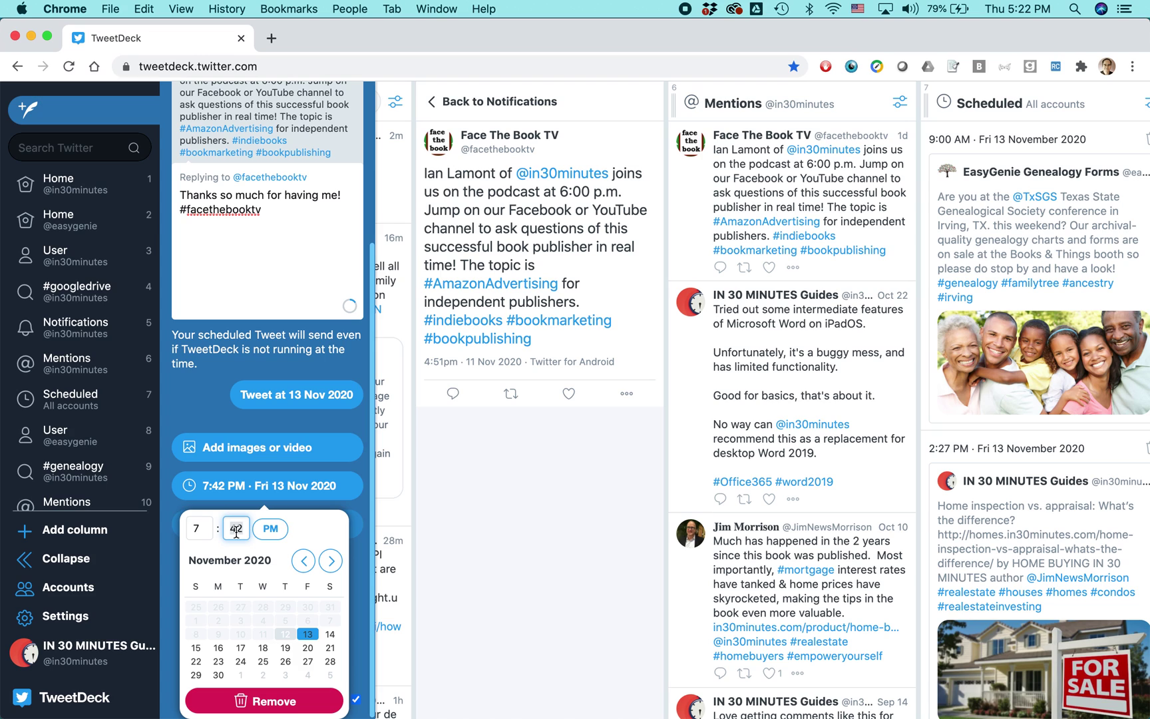
text(00)
click(270, 528)
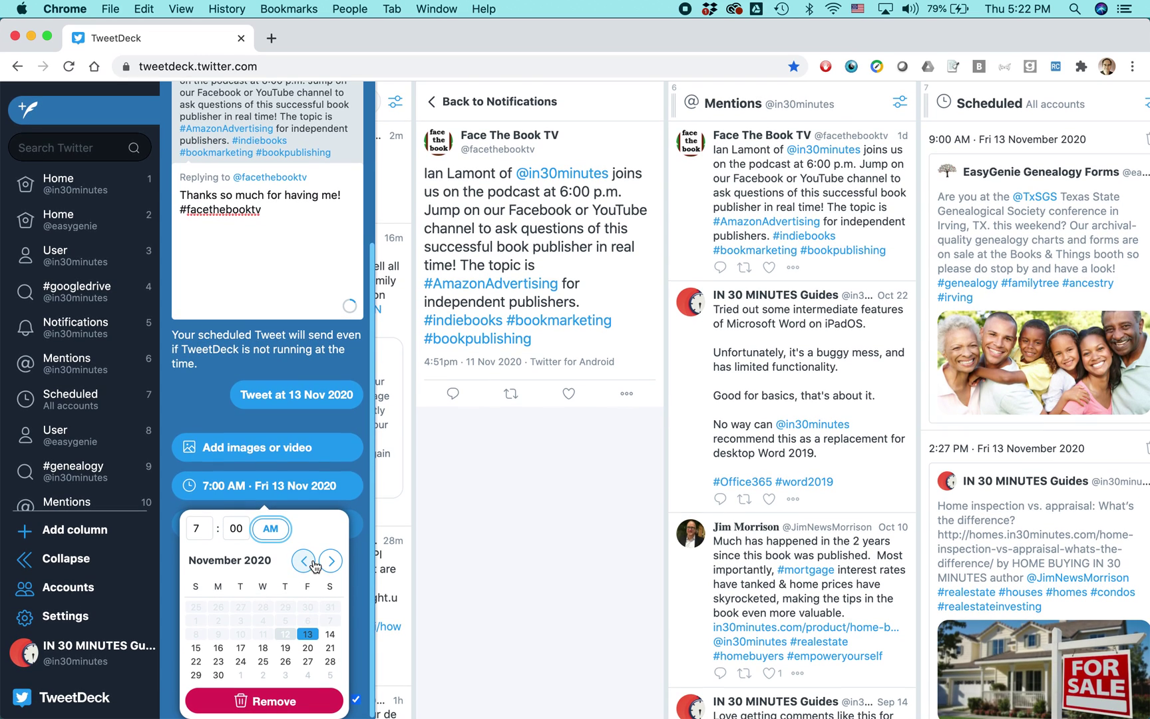
click(314, 400)
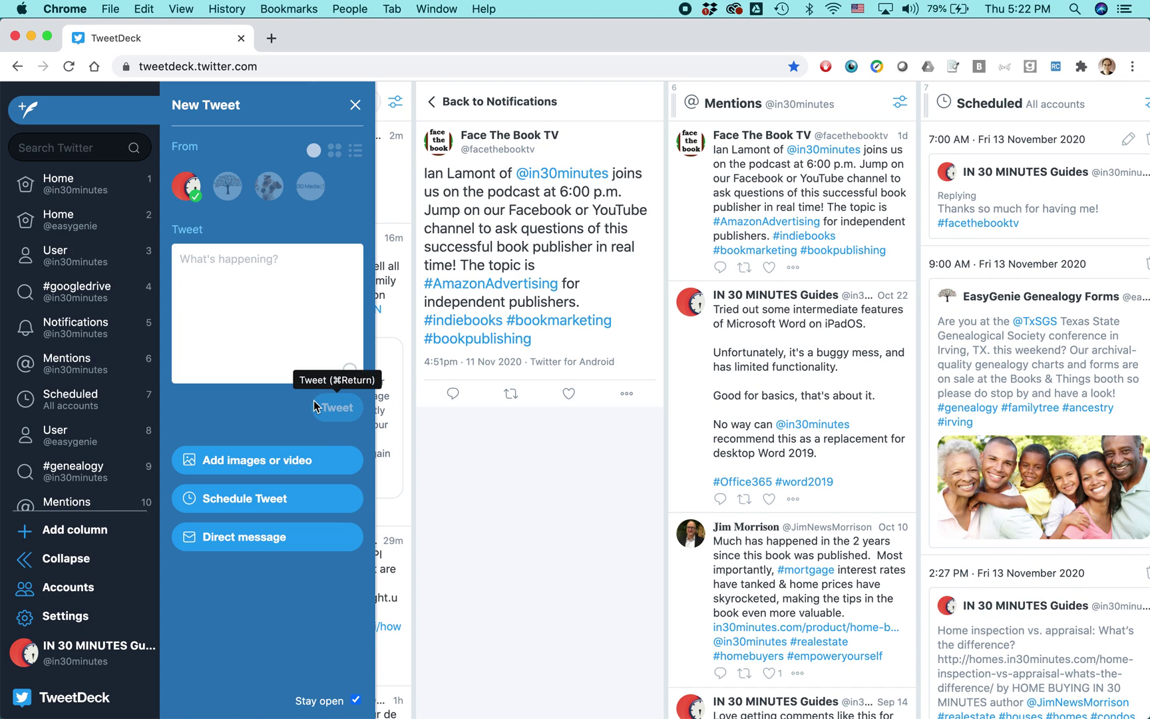
scroll(516, 400, left, 5)
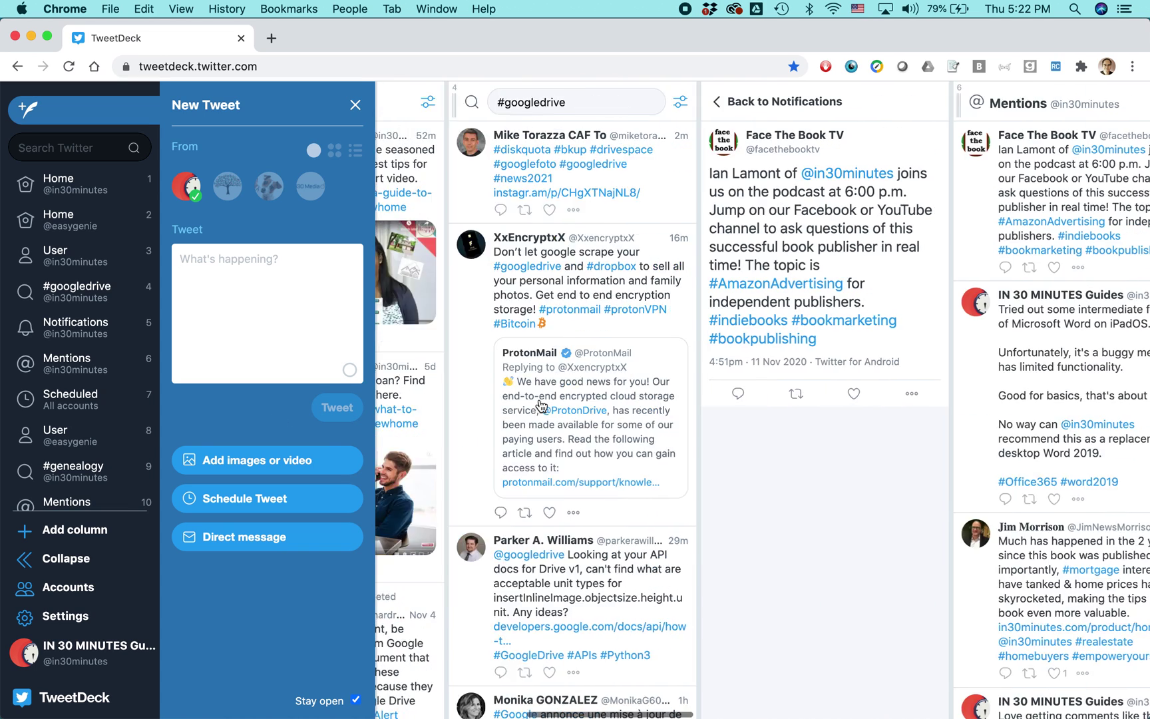
scroll(541, 405, right, 5)
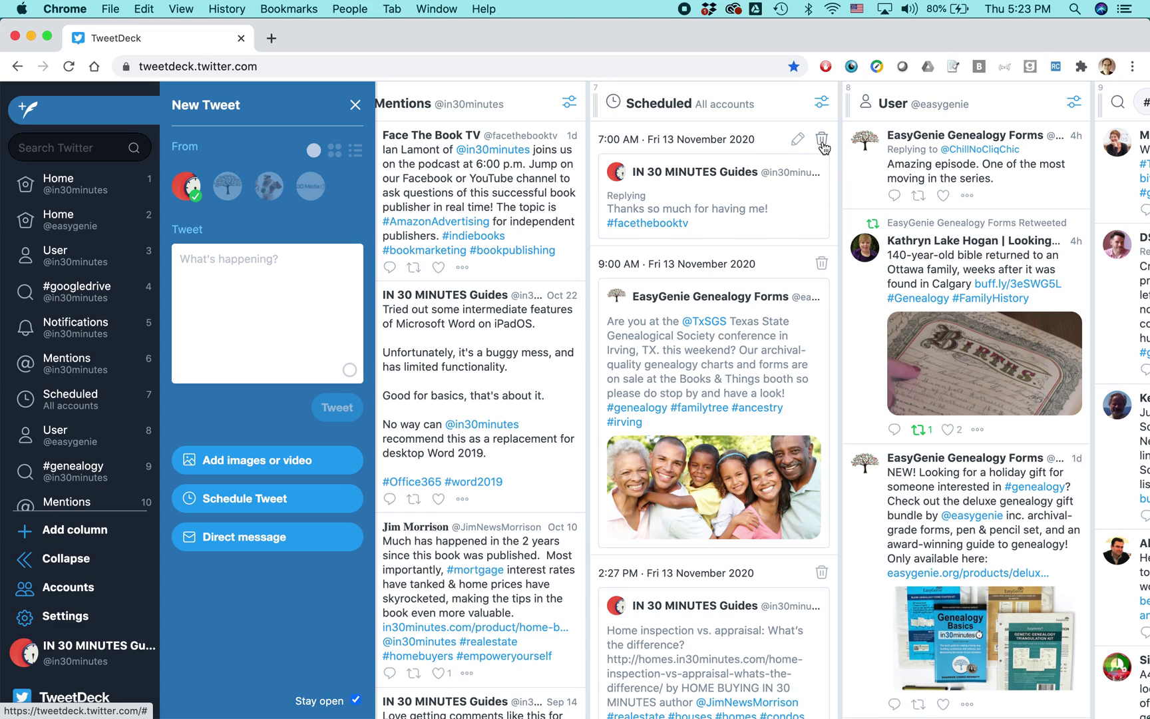
Begin switching away from TweetDeck to another open application.
key(super+Tab)
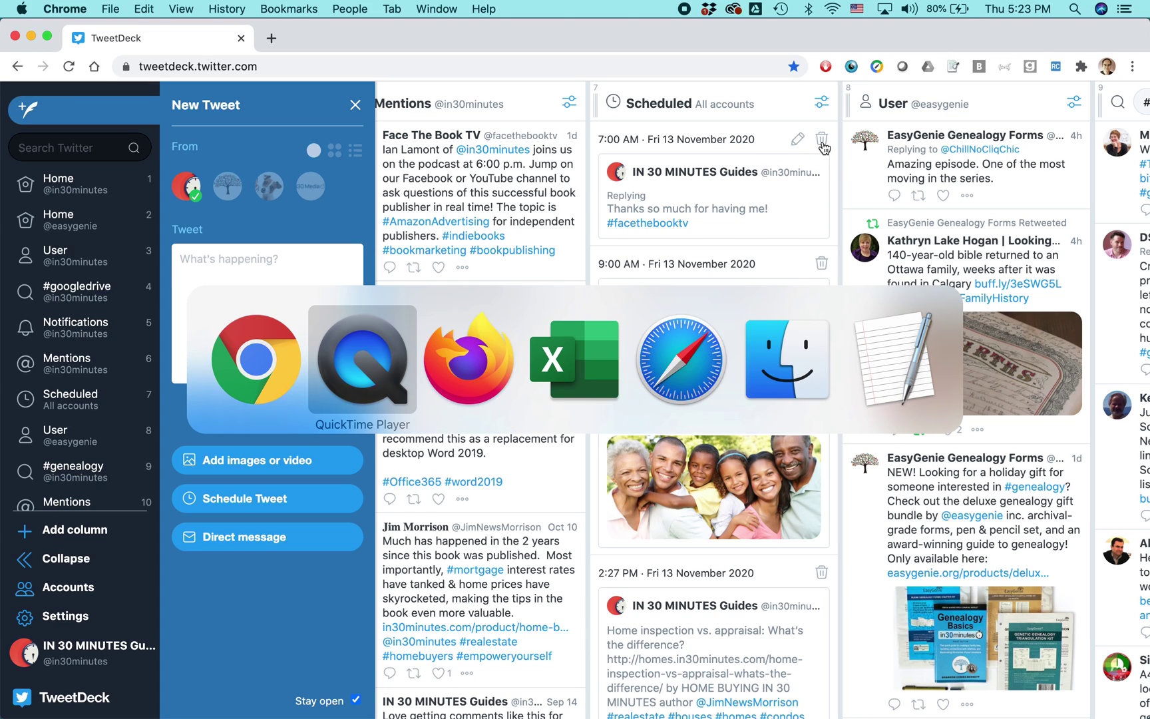
Bring Firefox with the Twitter In 30 Minutes site back to the front.
key(super+Tab)
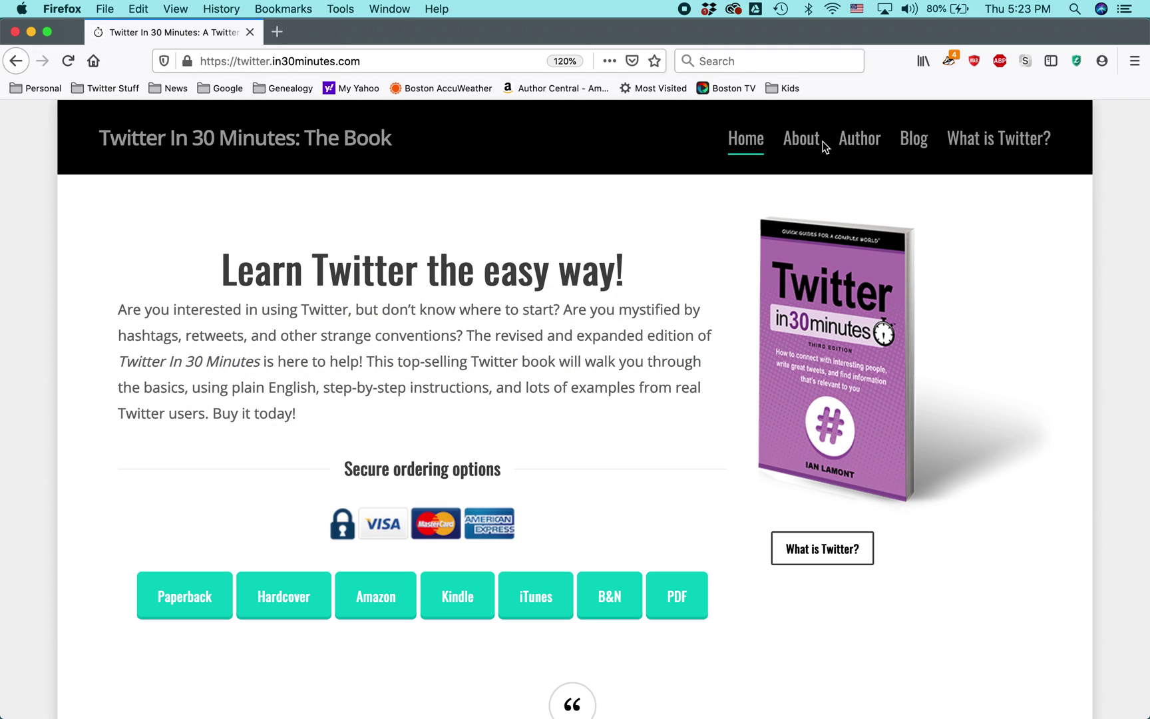